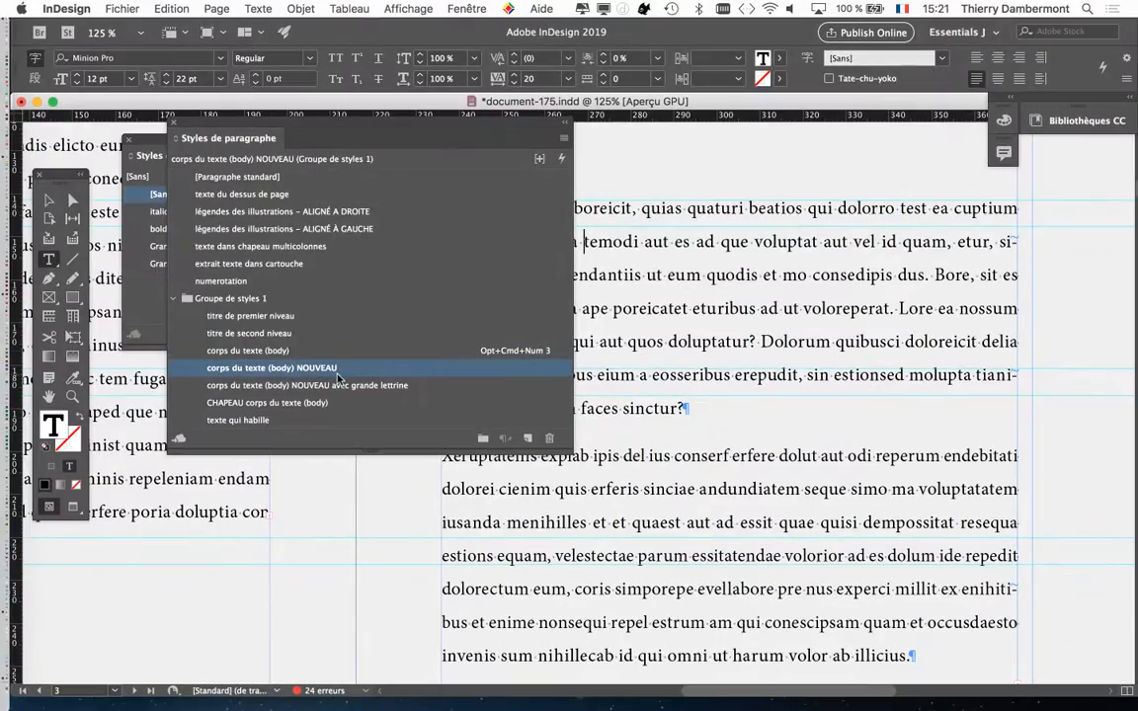
# Close the Paragraph Styles panel and show the Paragraph panel for the paragraph starting "Usa idus", placing it above the text
pyautogui.click(173, 126)
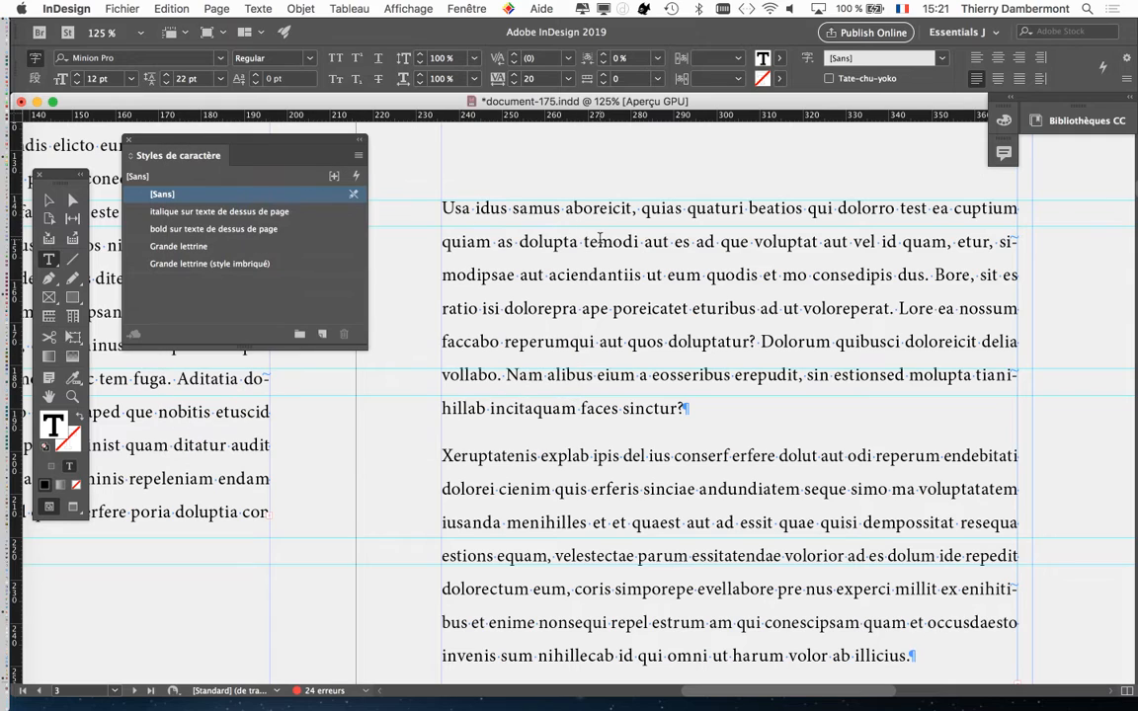
pyautogui.click(642, 242)
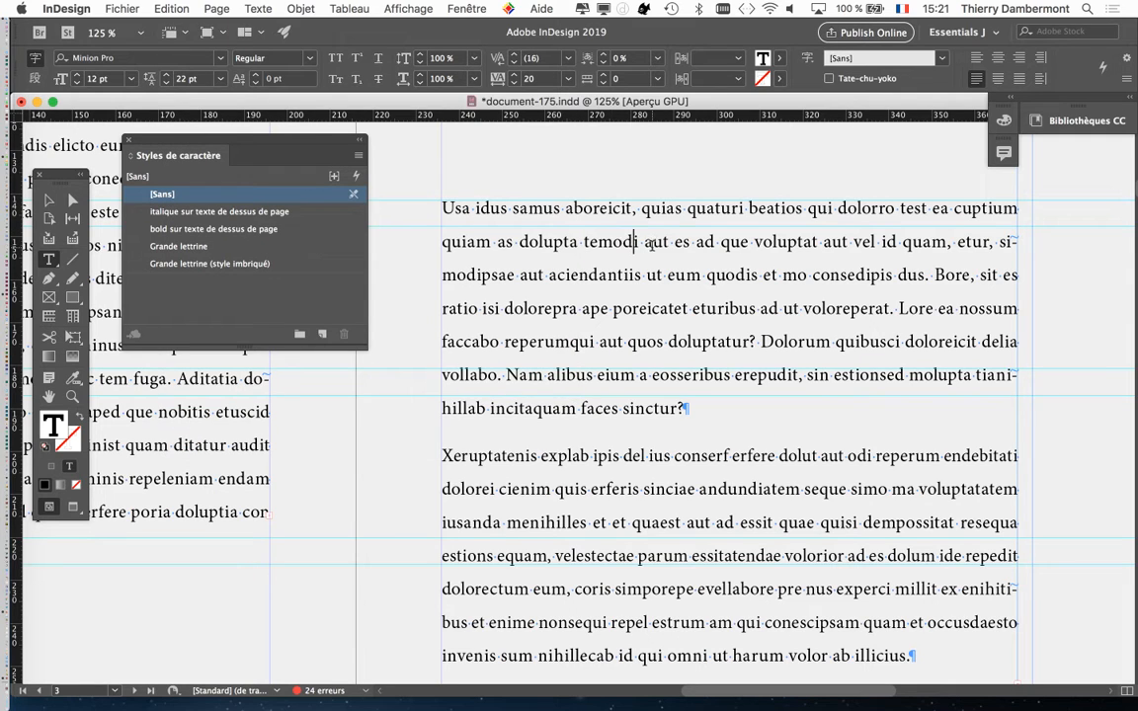
pyautogui.click(700, 244)
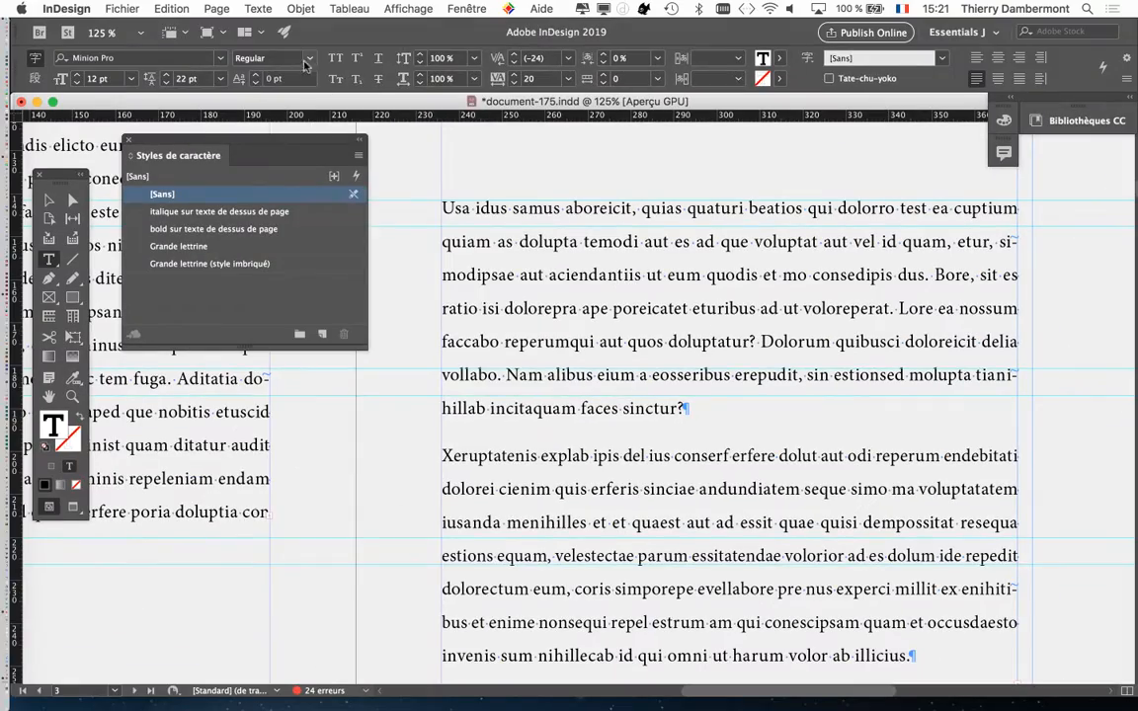
pyautogui.click(260, 9)
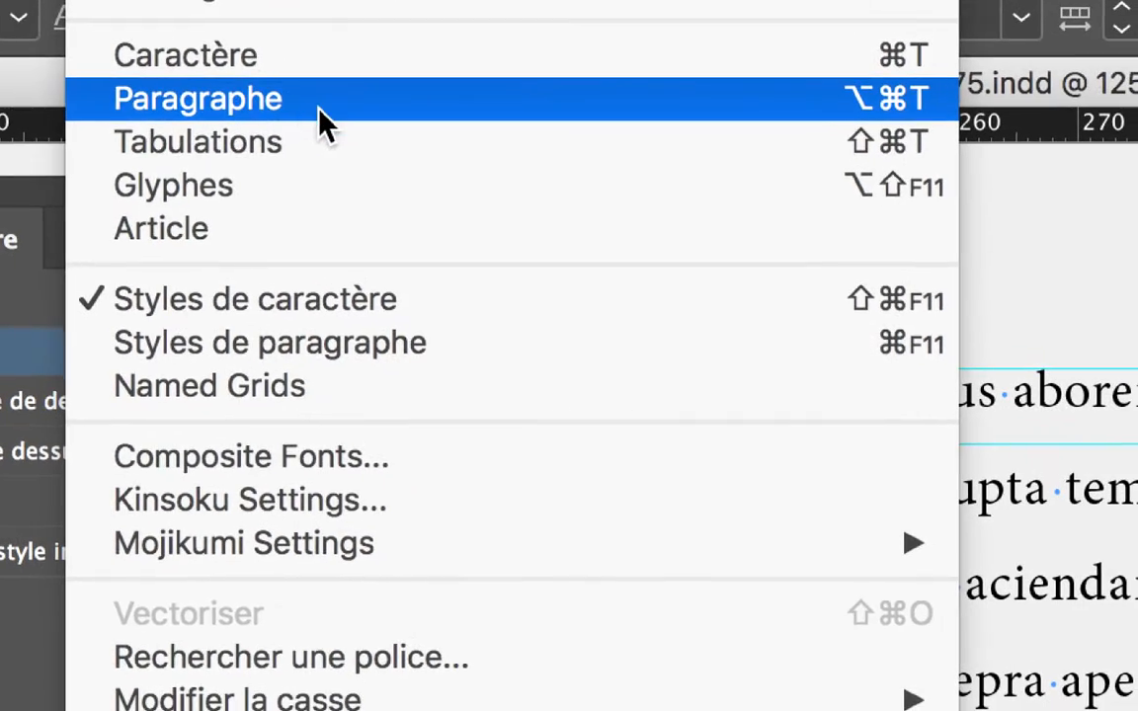
pyautogui.click(320, 111)
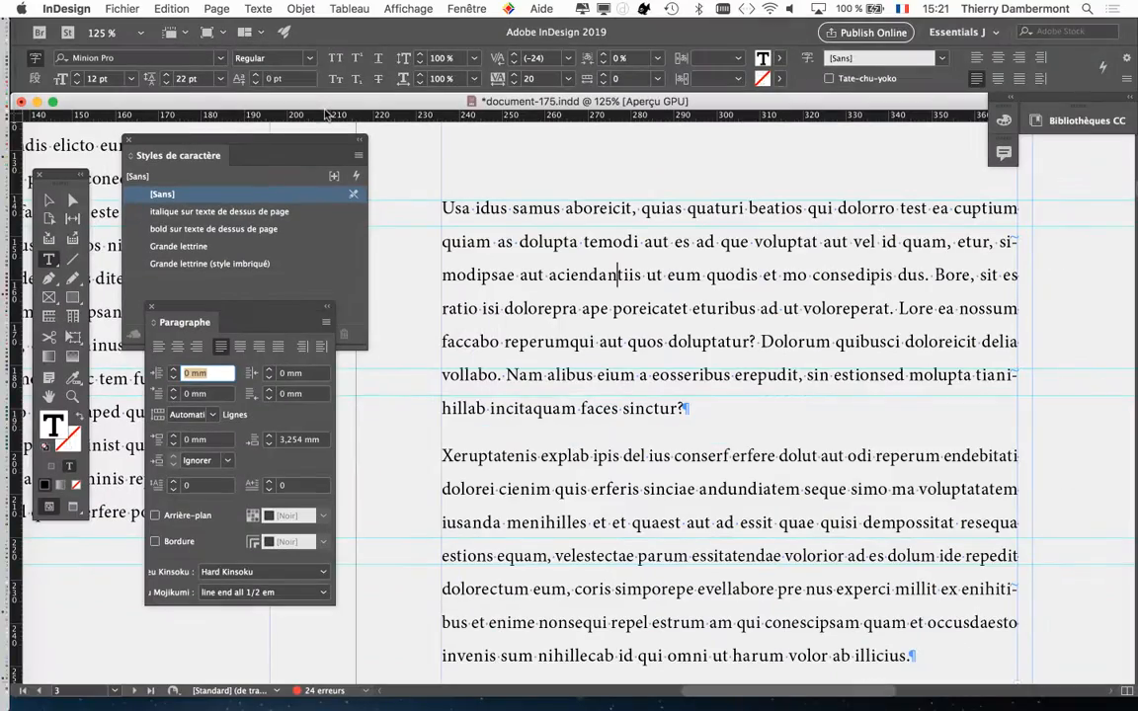
pyautogui.moveTo(250, 313); pyautogui.dragTo(918, 225)
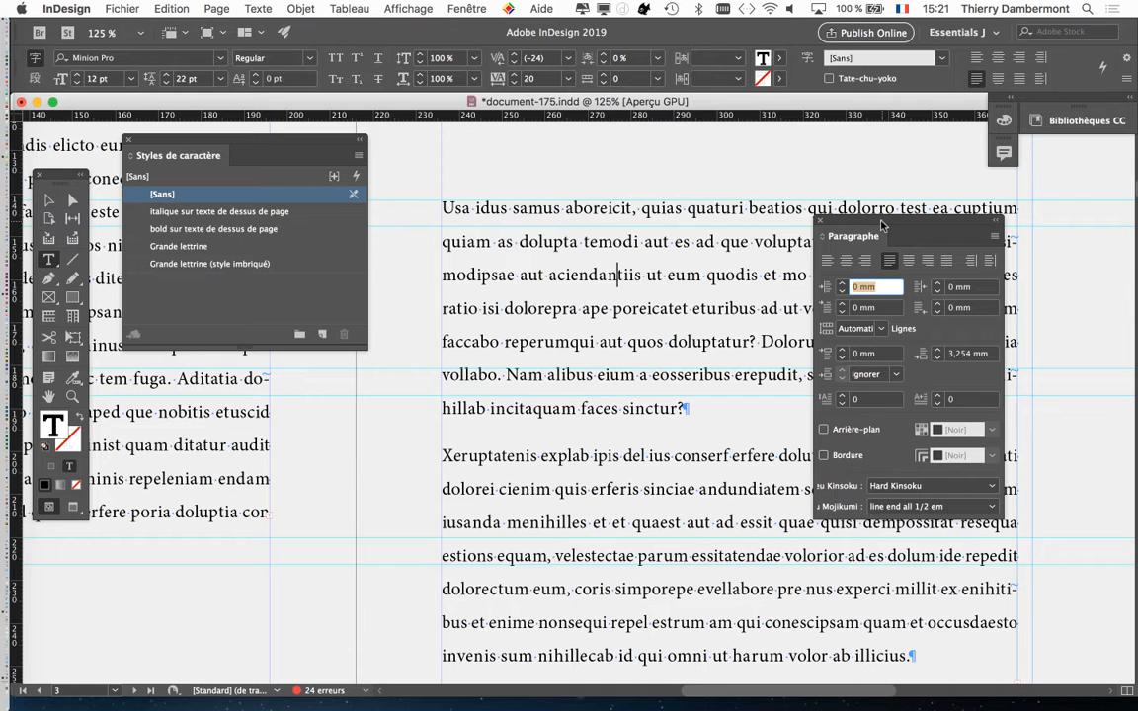
pyautogui.moveTo(882, 227); pyautogui.dragTo(759, 158)
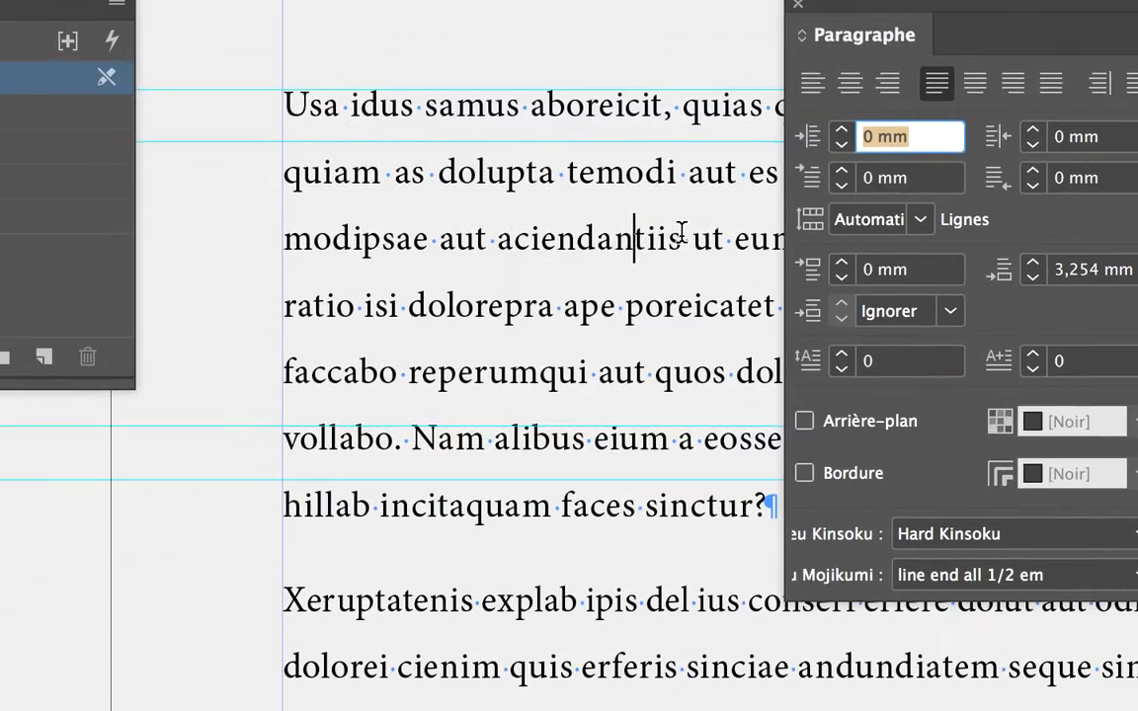
# Open the drop caps and nested styles settings for the "Usa idus" paragraph and position the dialog so the paragraph's start stays visible
pyautogui.click(704, 237)
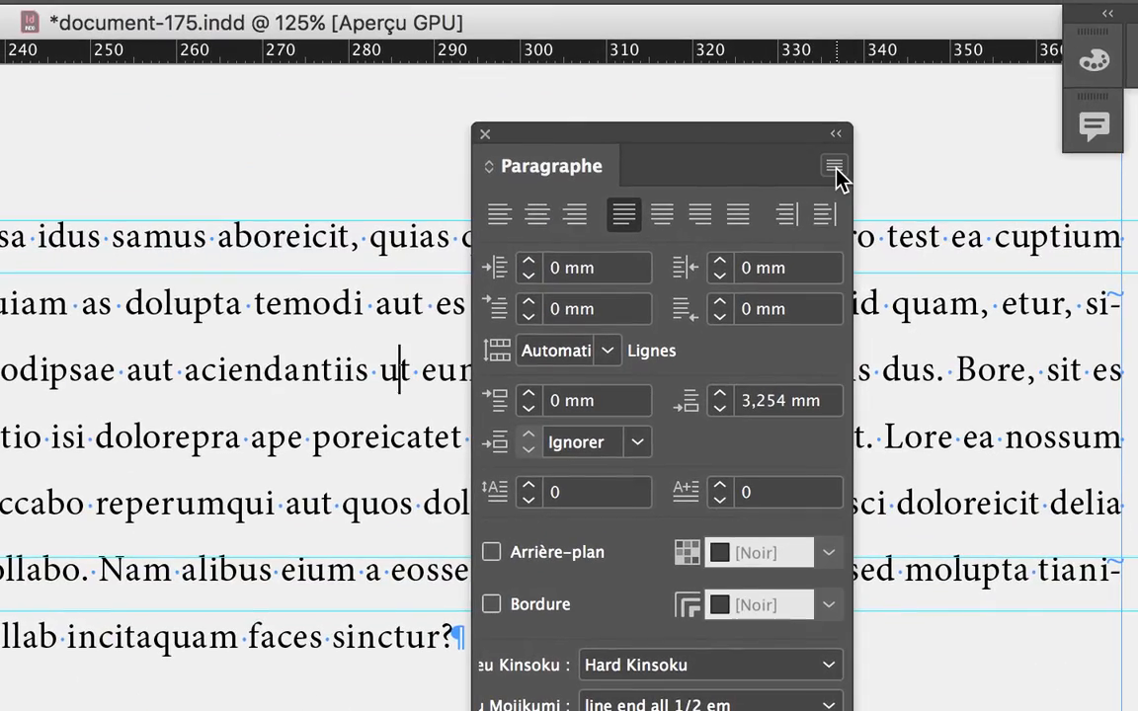
pyautogui.click(833, 166)
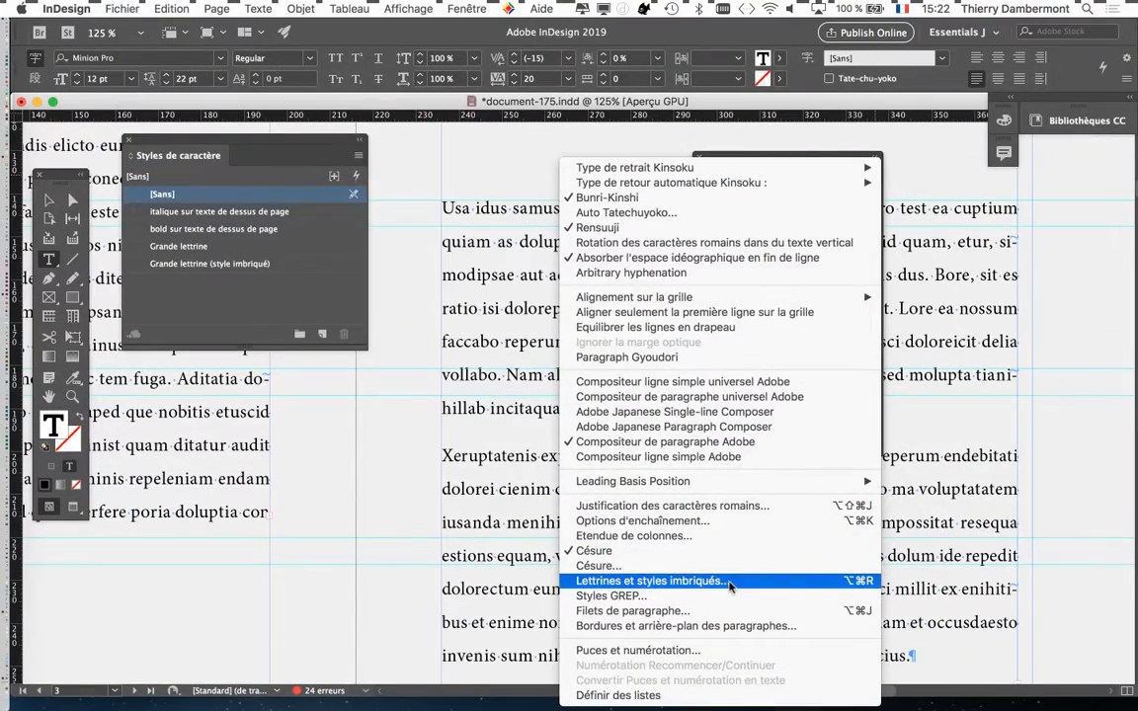
pyautogui.click(729, 587)
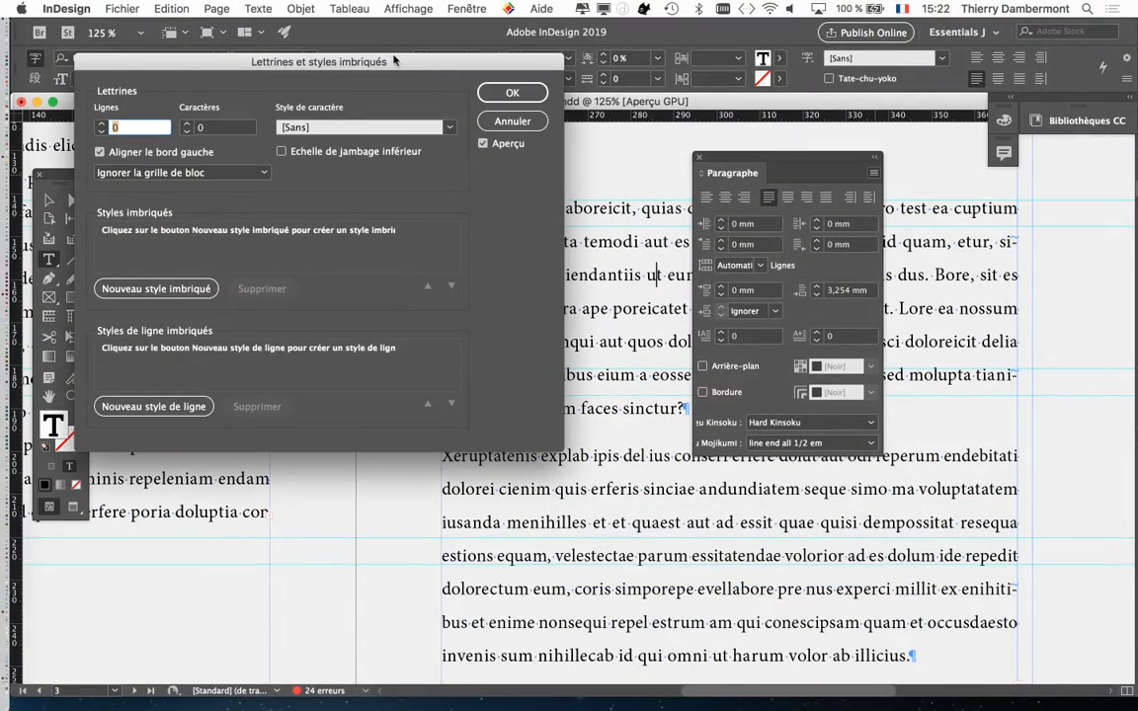
pyautogui.moveTo(393, 62); pyautogui.dragTo(925, 65)
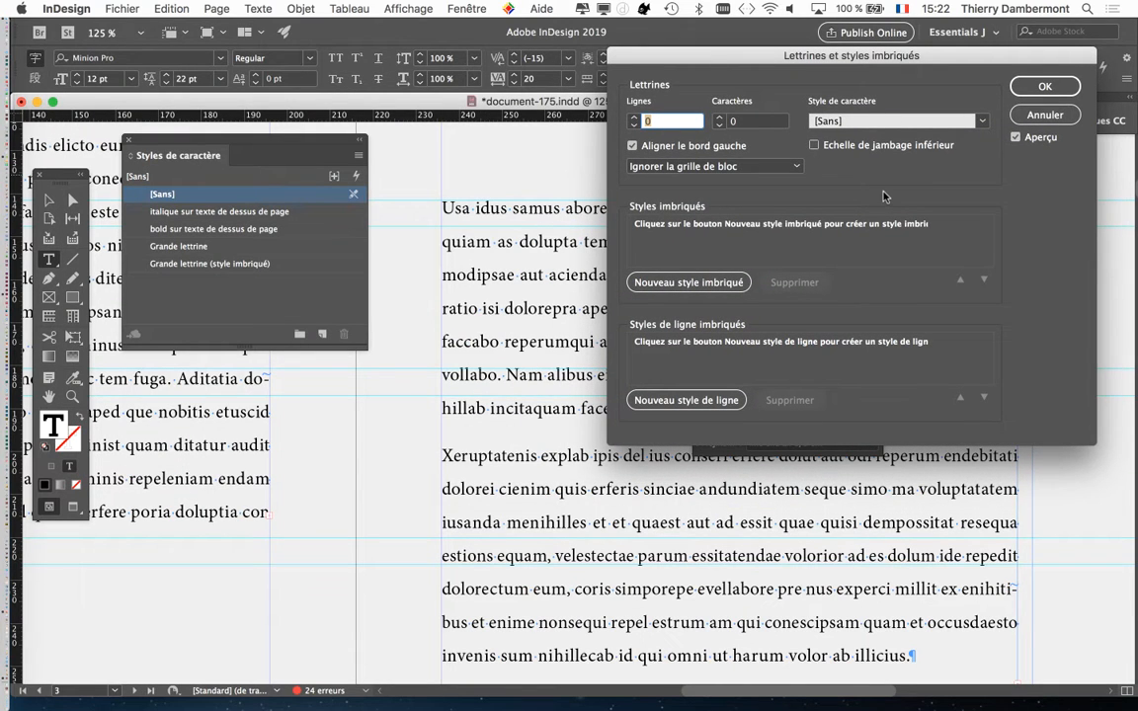
pyautogui.moveTo(750, 61); pyautogui.dragTo(704, 118)
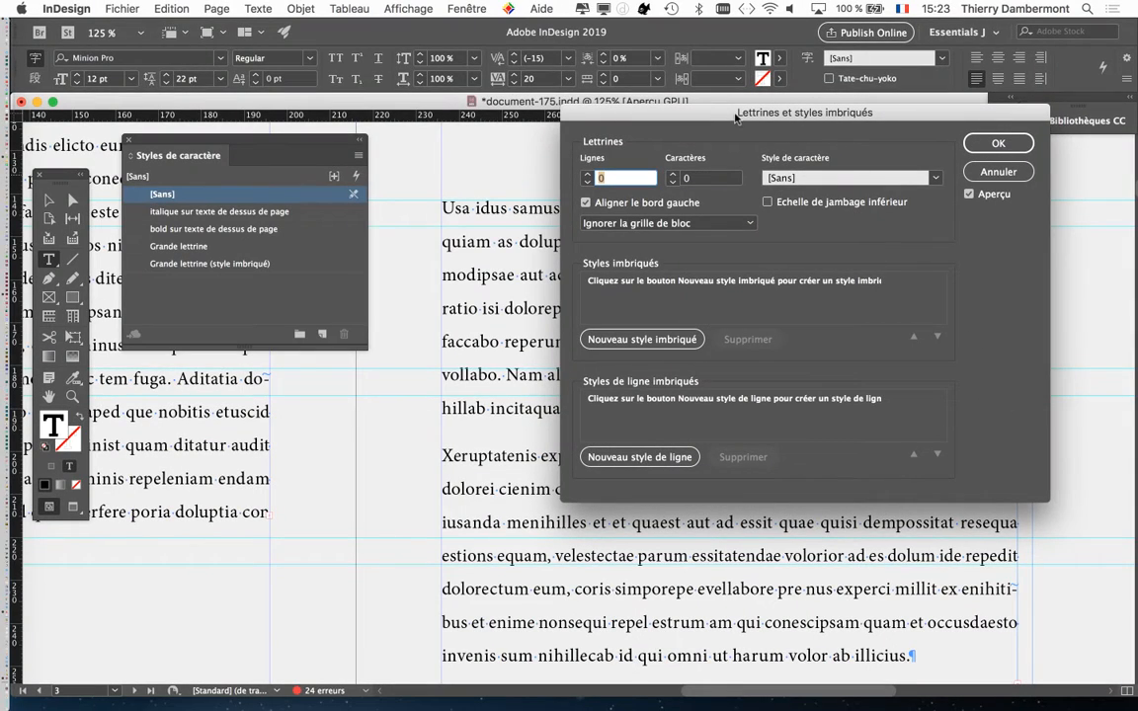
pyautogui.moveTo(763, 112); pyautogui.dragTo(805, 39)
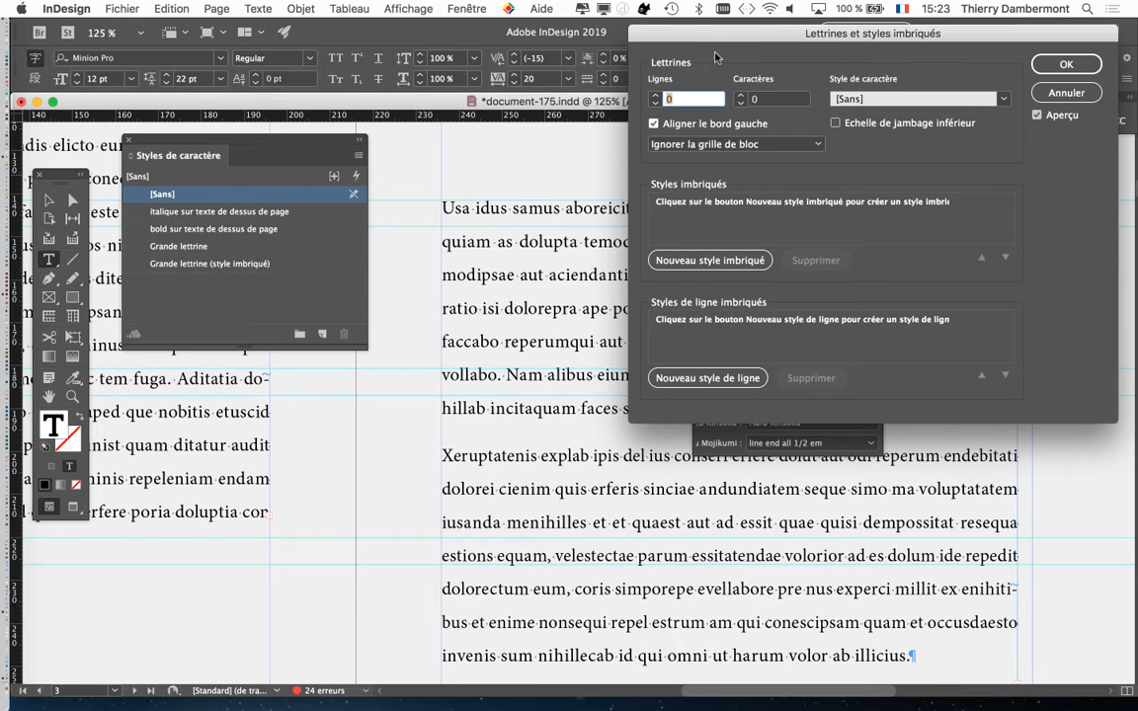
pyautogui.moveTo(700, 35); pyautogui.dragTo(662, 49)
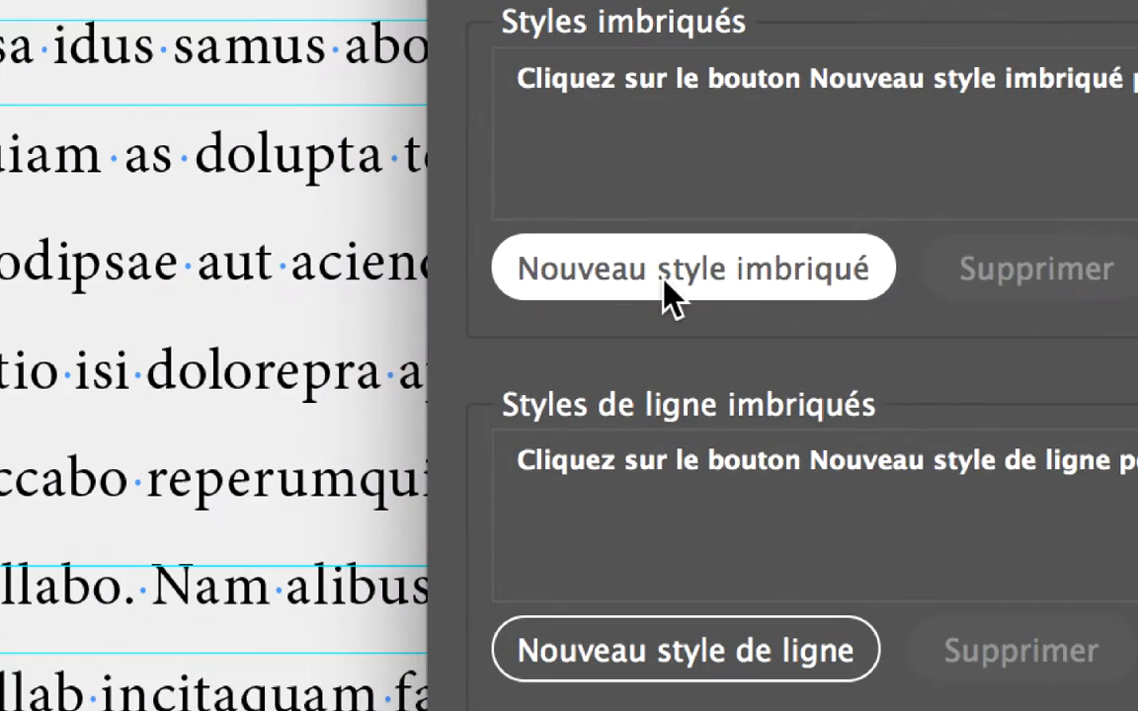
# Add a nested style to the paragraph using the character style "Grande lettrine (style imbriqué)"
pyautogui.click(687, 282)
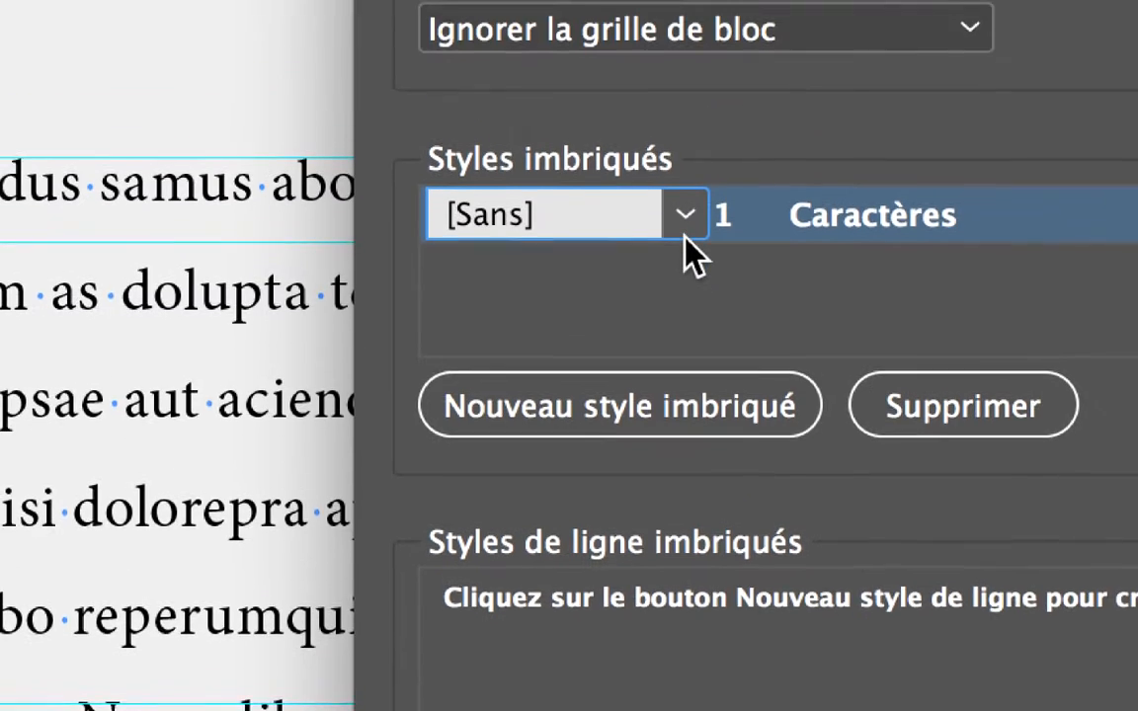
pyautogui.click(685, 218)
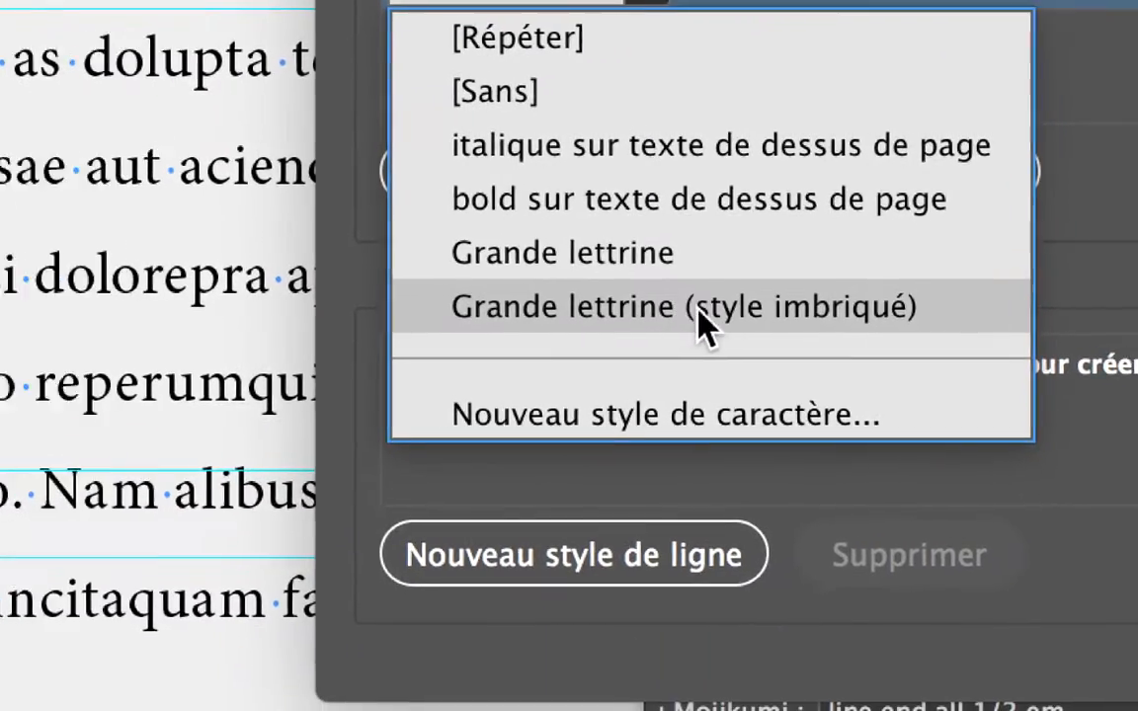
pyautogui.click(790, 314)
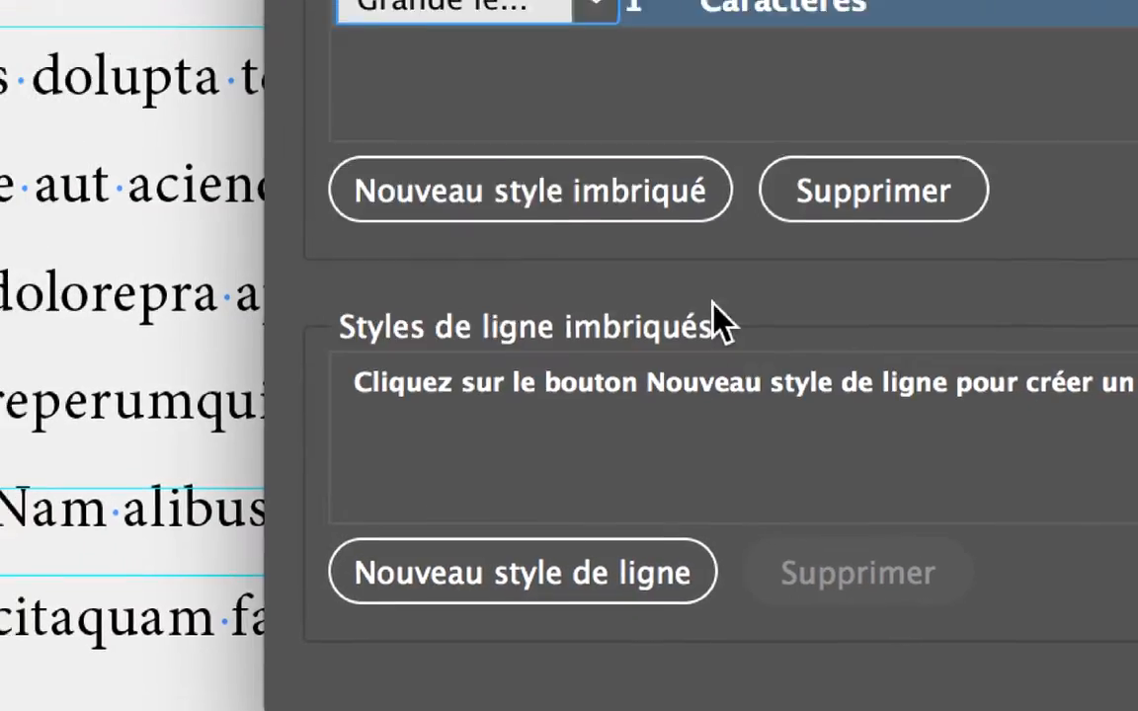
pyautogui.click(514, 12)
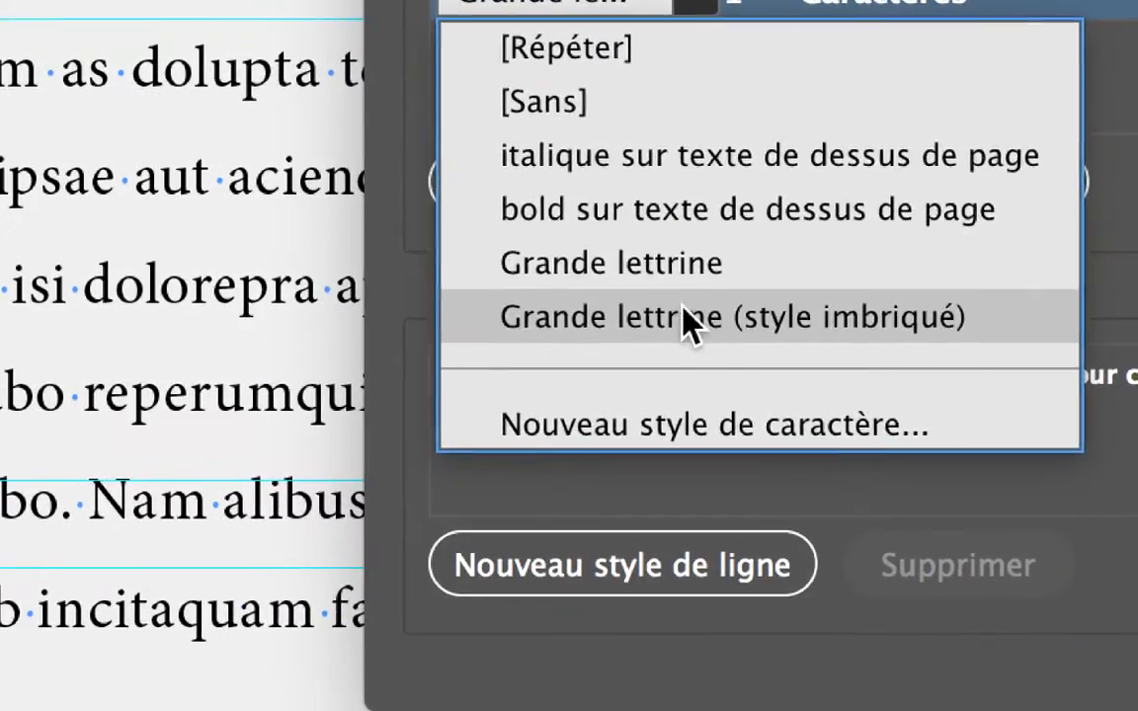
pyautogui.click(711, 365)
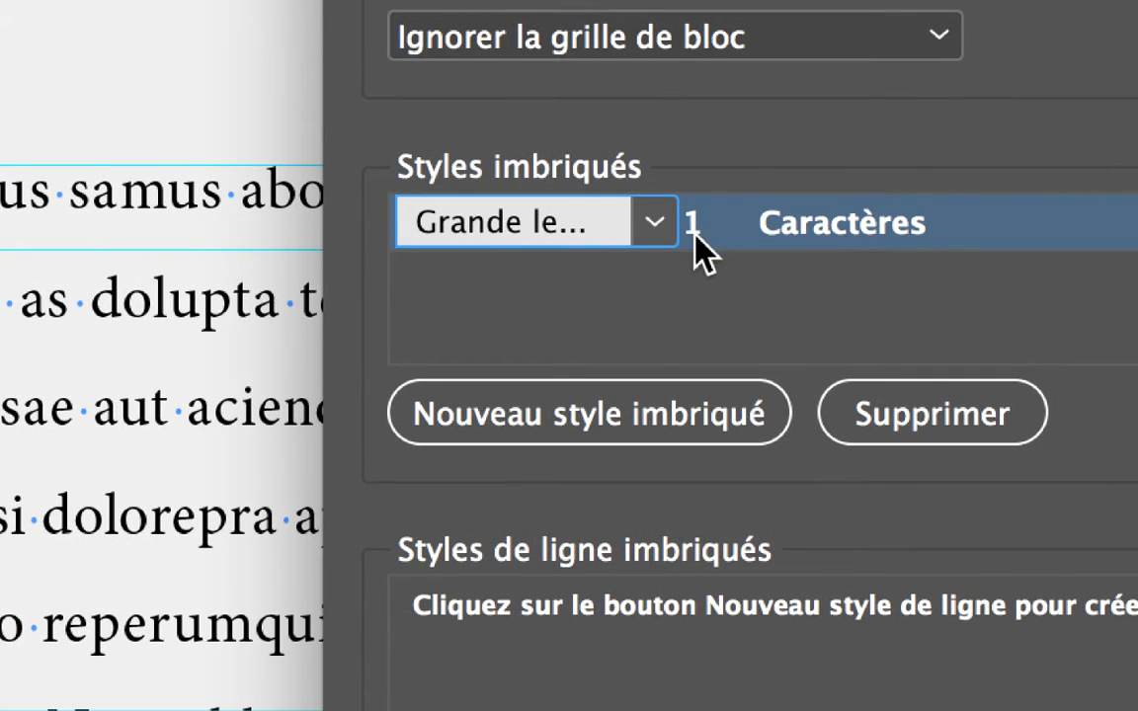
# Review the nested style's count and unit options, keep it at 1 Caractères, and apply the settings to the paragraph
pyautogui.click(694, 233)
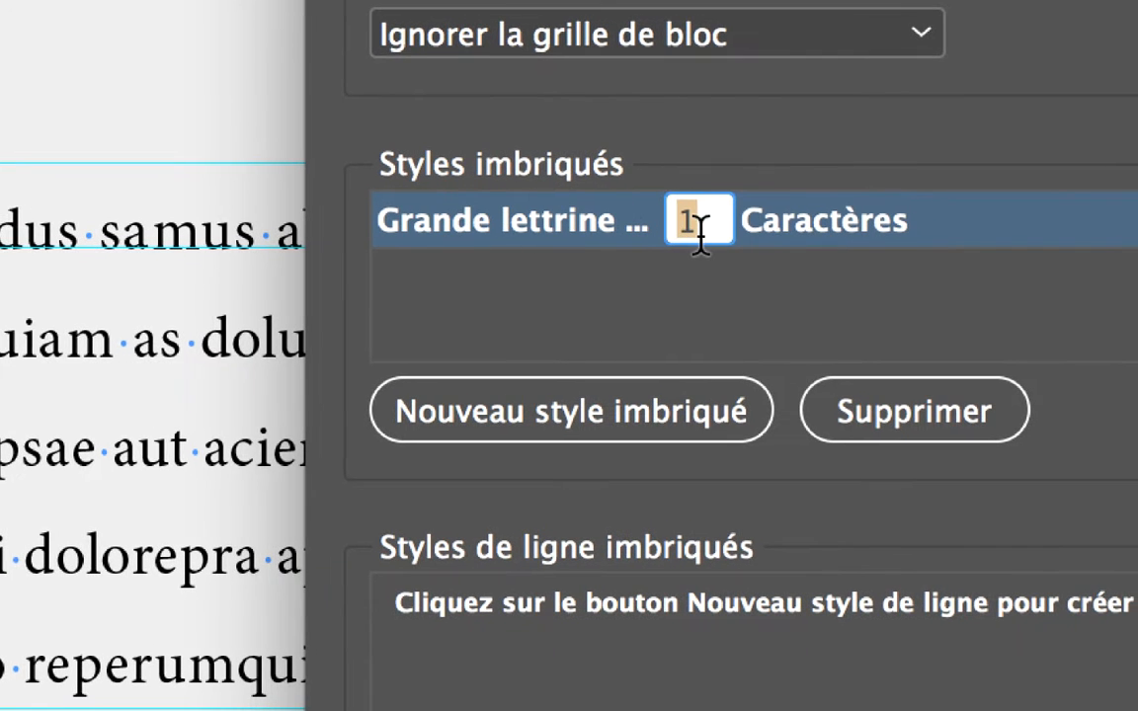
pyautogui.click(790, 233)
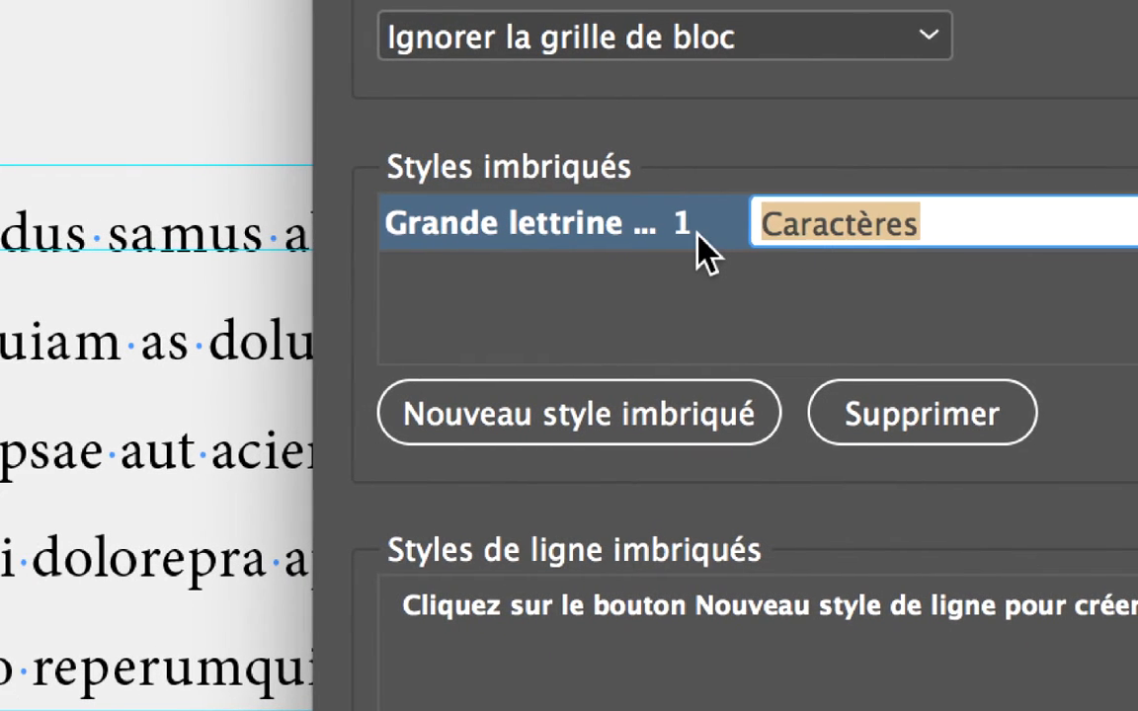
pyautogui.click(697, 235)
pyautogui.click(877, 236)
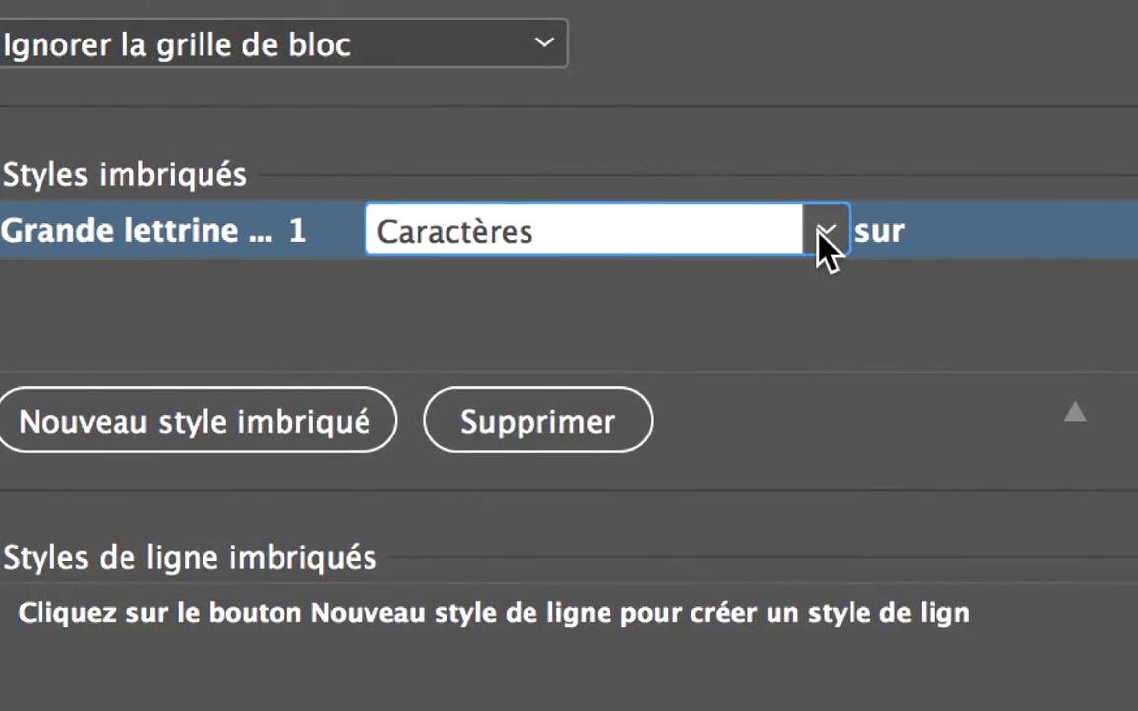
pyautogui.click(819, 229)
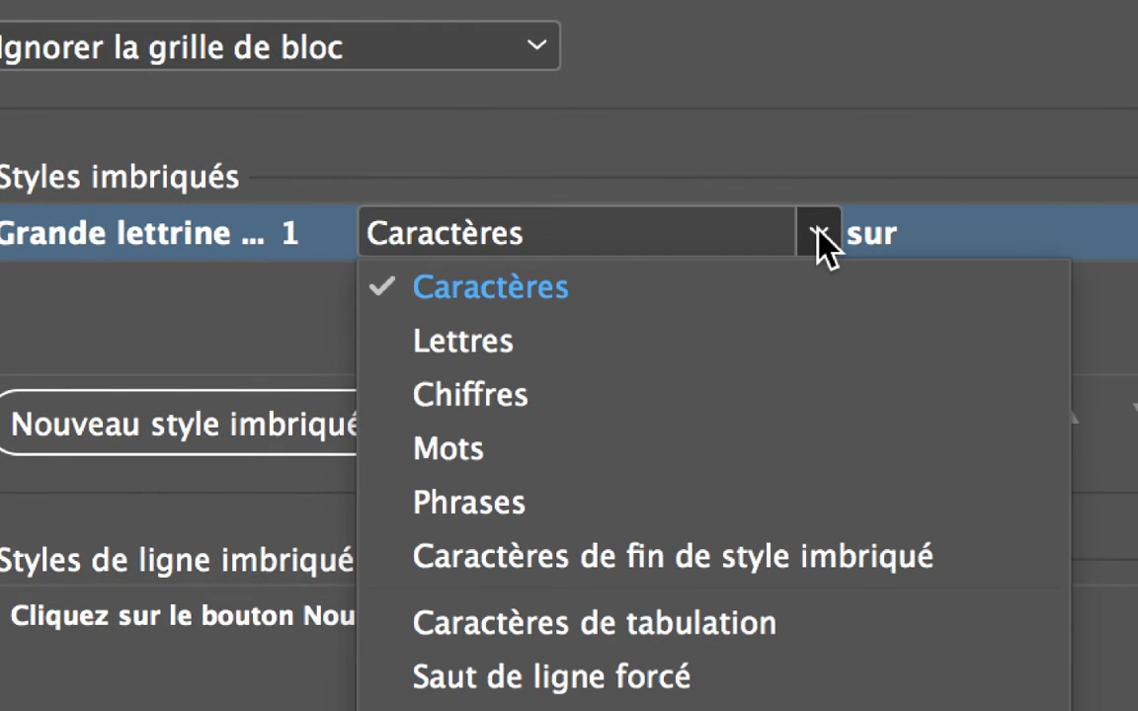
pyautogui.click(714, 237)
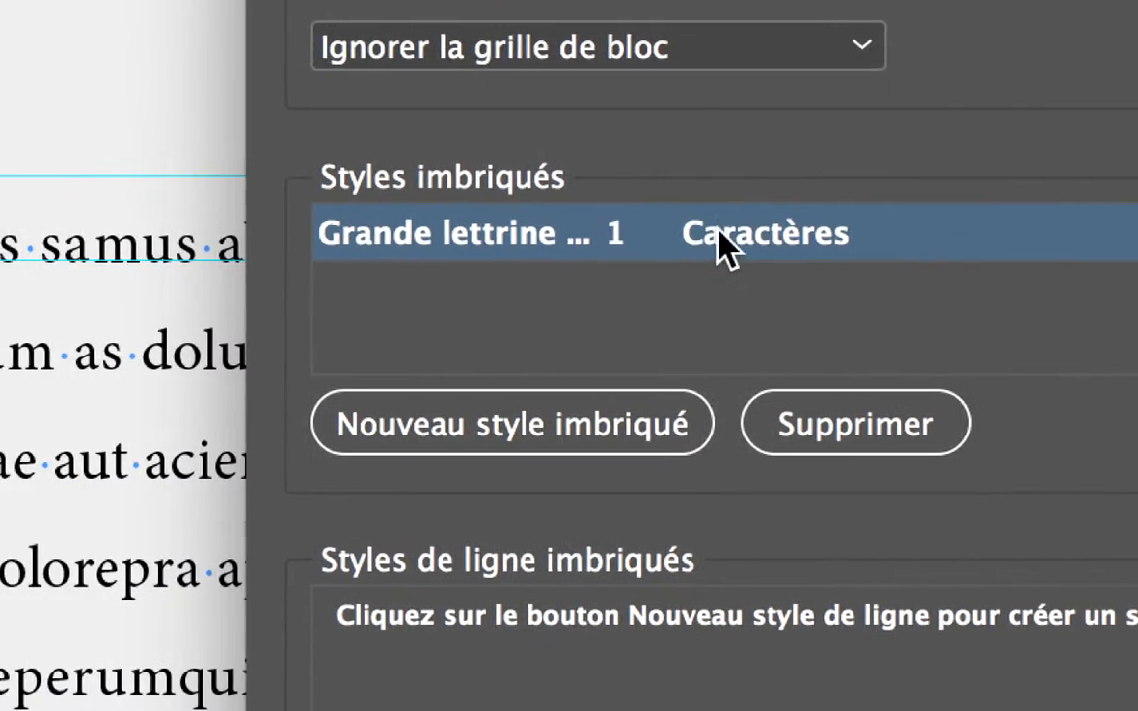
pyautogui.click(695, 234)
pyautogui.click(869, 235)
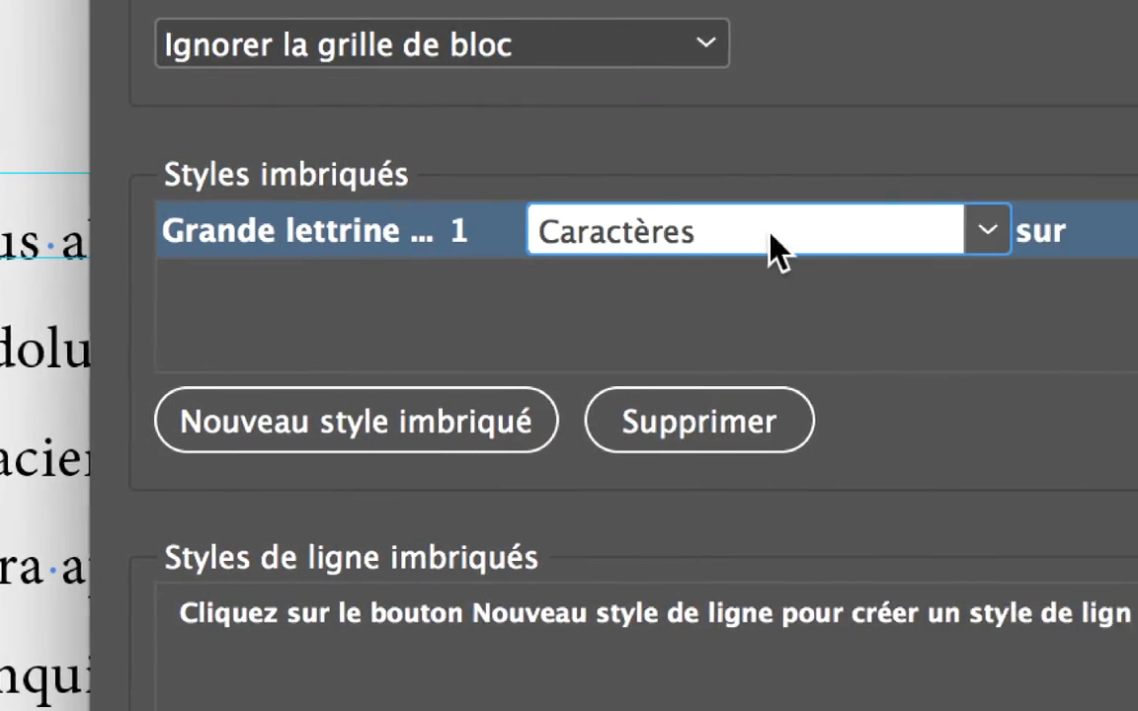
pyautogui.click(756, 300)
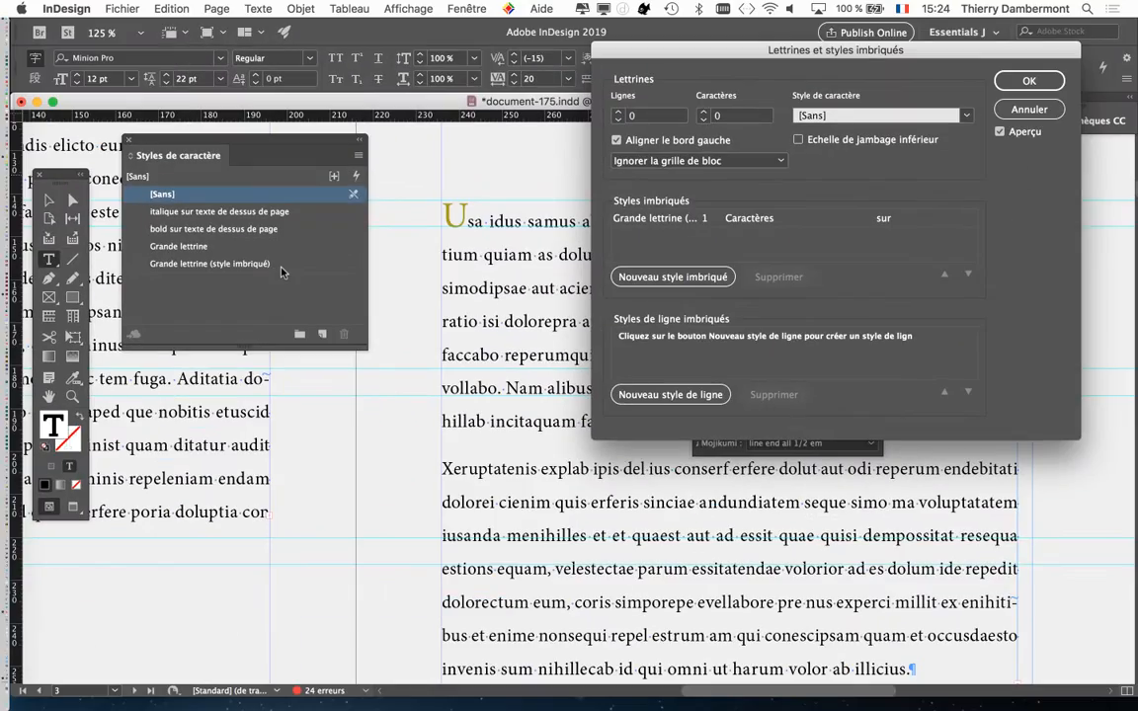
pyautogui.click(1023, 83)
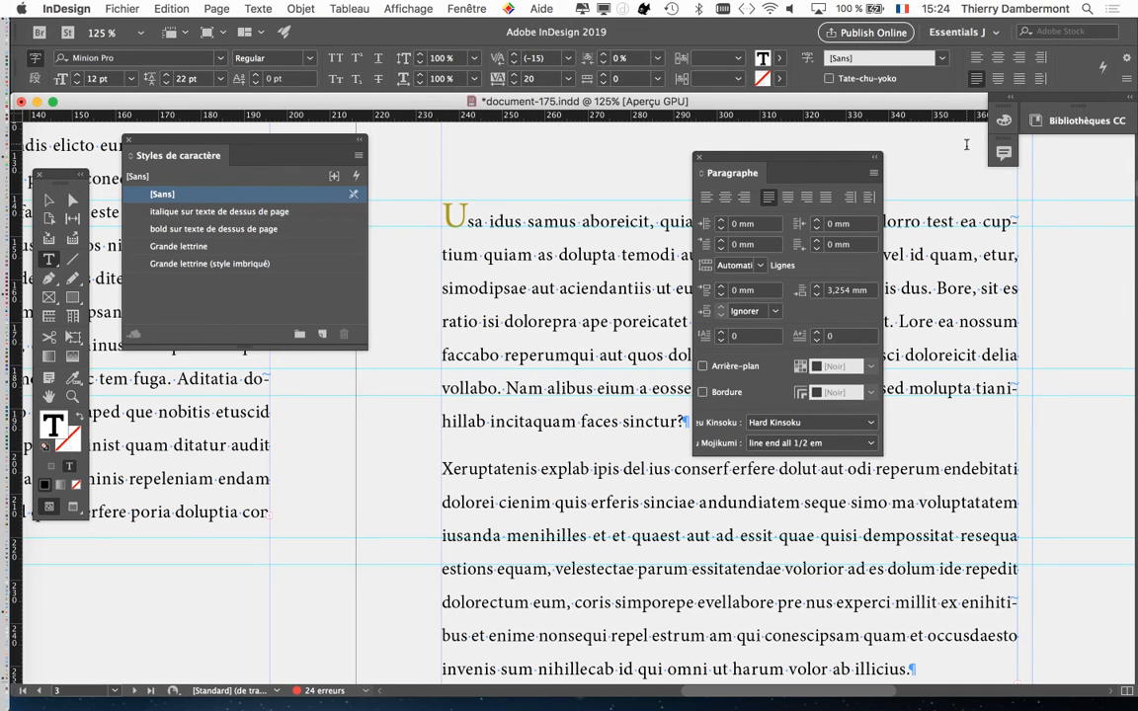
# Save the document under the new file name document-176.indd in the Dossier document-170 folder
pyautogui.click(123, 8)
pyautogui.click(183, 132)
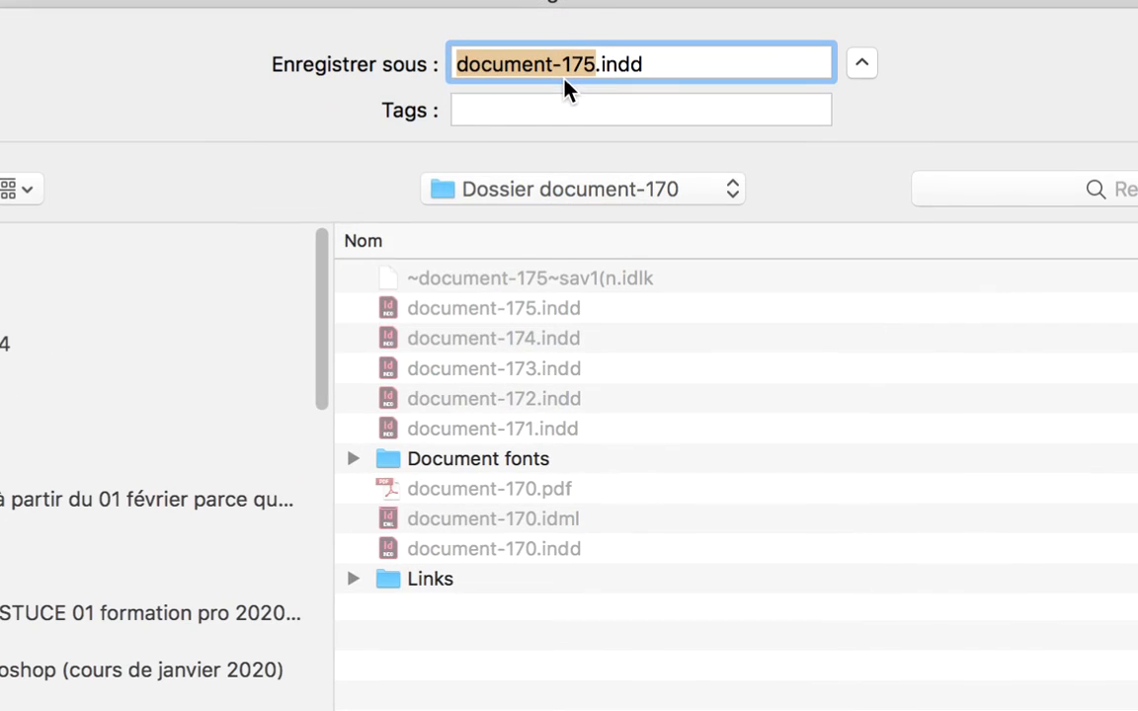
pyautogui.click(575, 75)
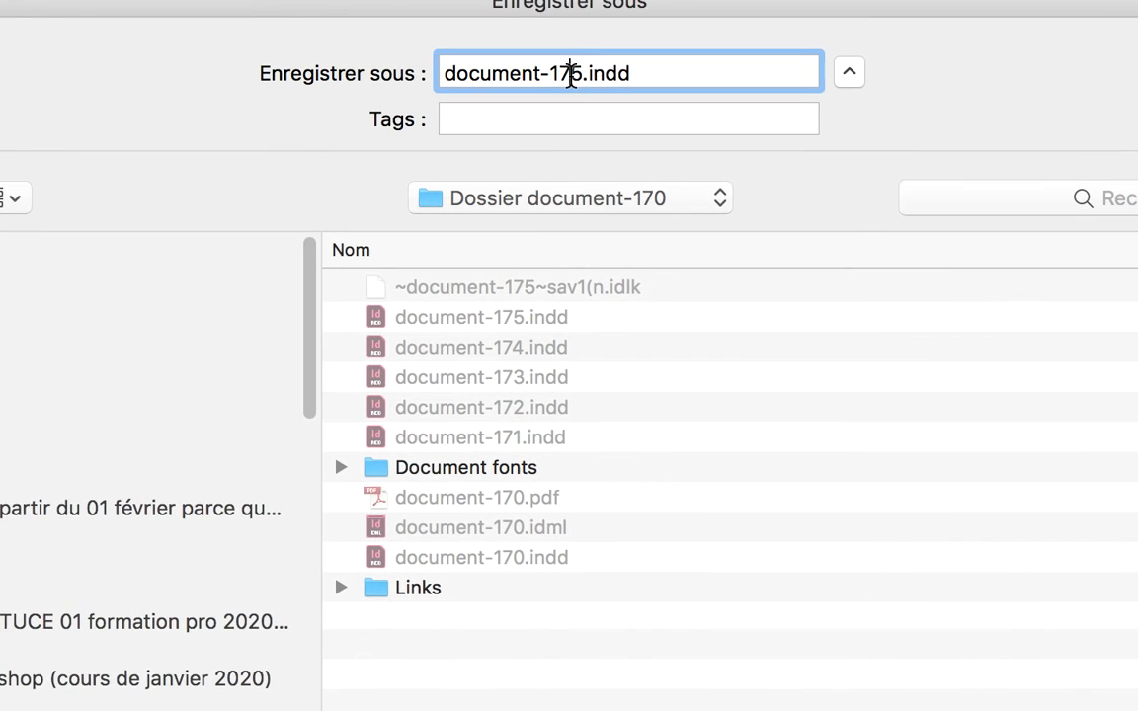
pyautogui.moveTo(572, 75); pyautogui.dragTo(576, 75)
pyautogui.write('6')
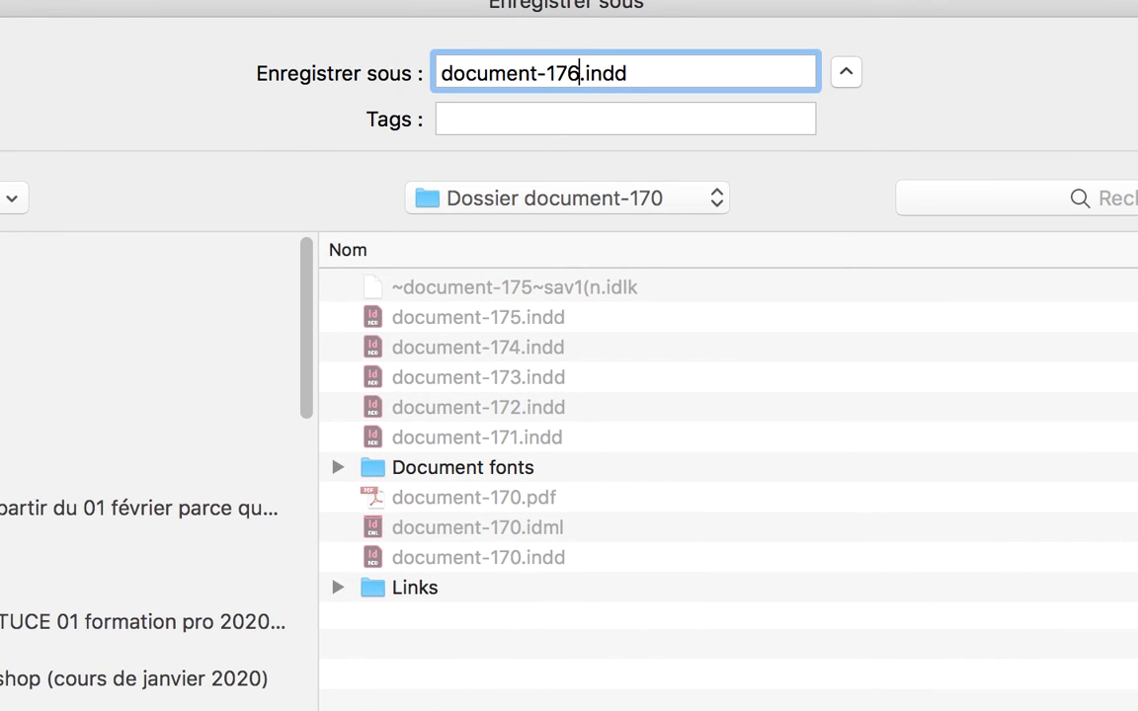